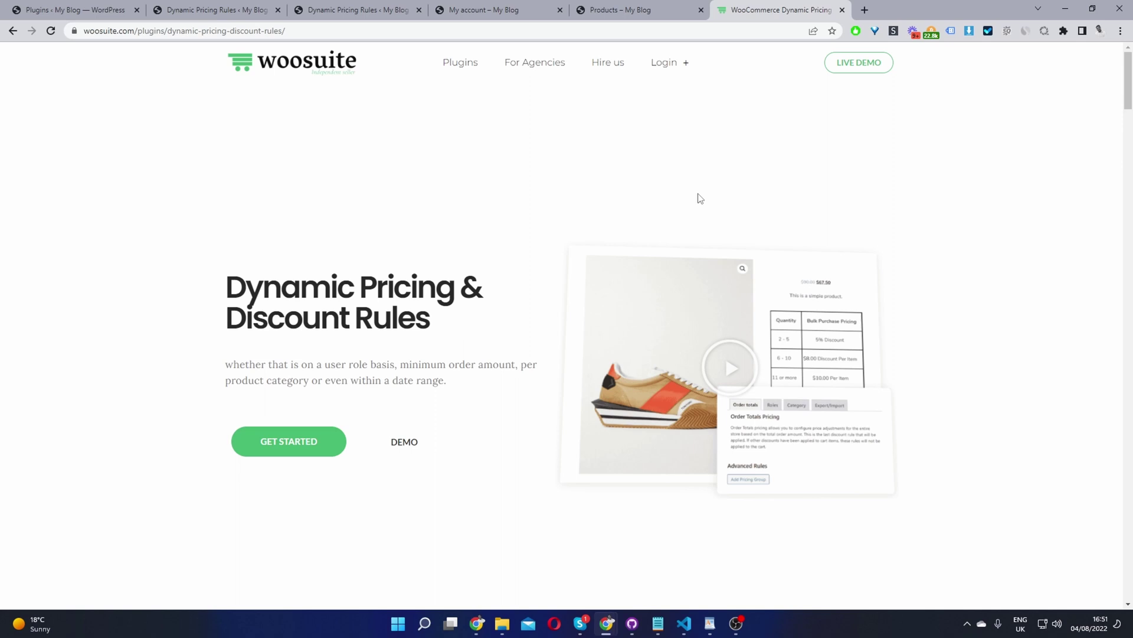
Step: Switch back to the browser tab showing the WordPress Plugins page
key("ctrl+1")
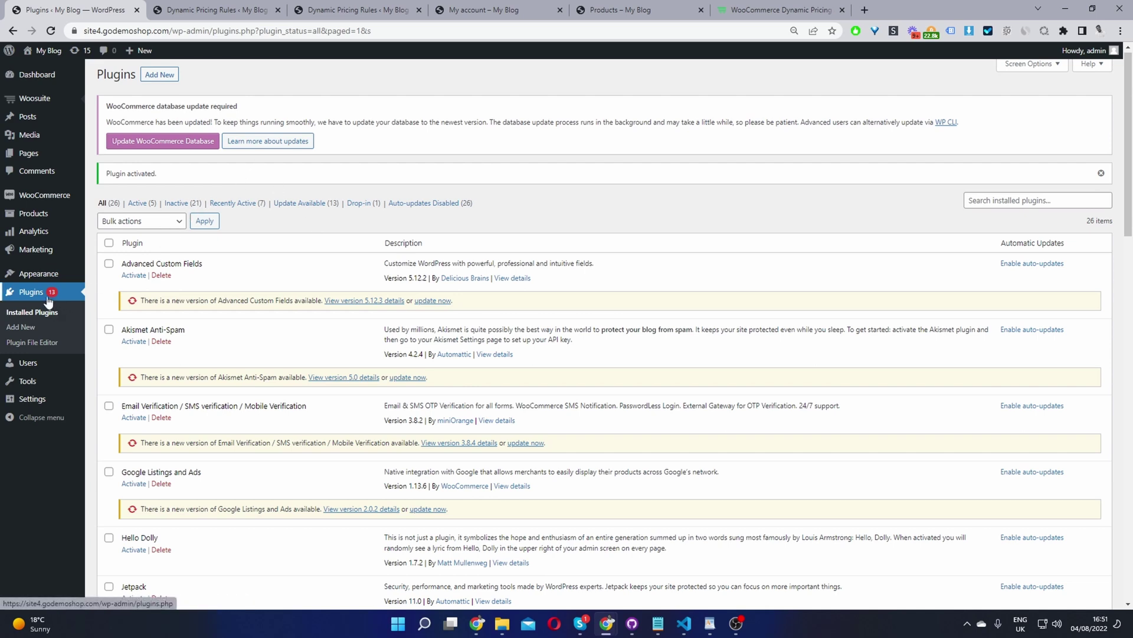
Step: Go to Plugins > Add New to reach the .zip plugin upload page
left_click(46, 326)
left_click(194, 77)
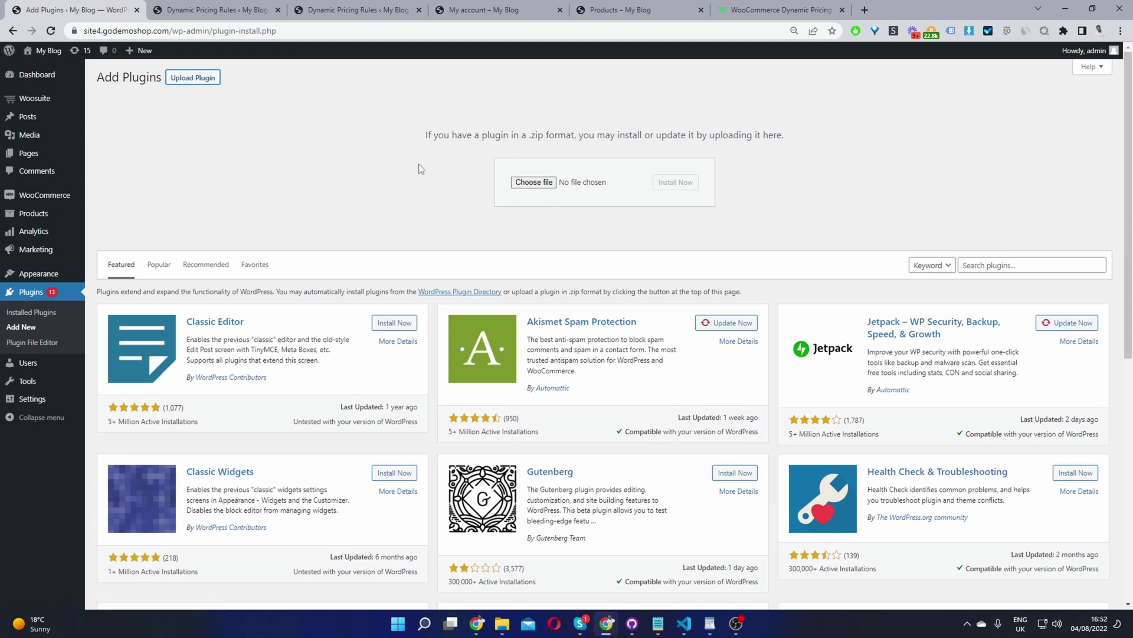
mouse_move(80, 96)
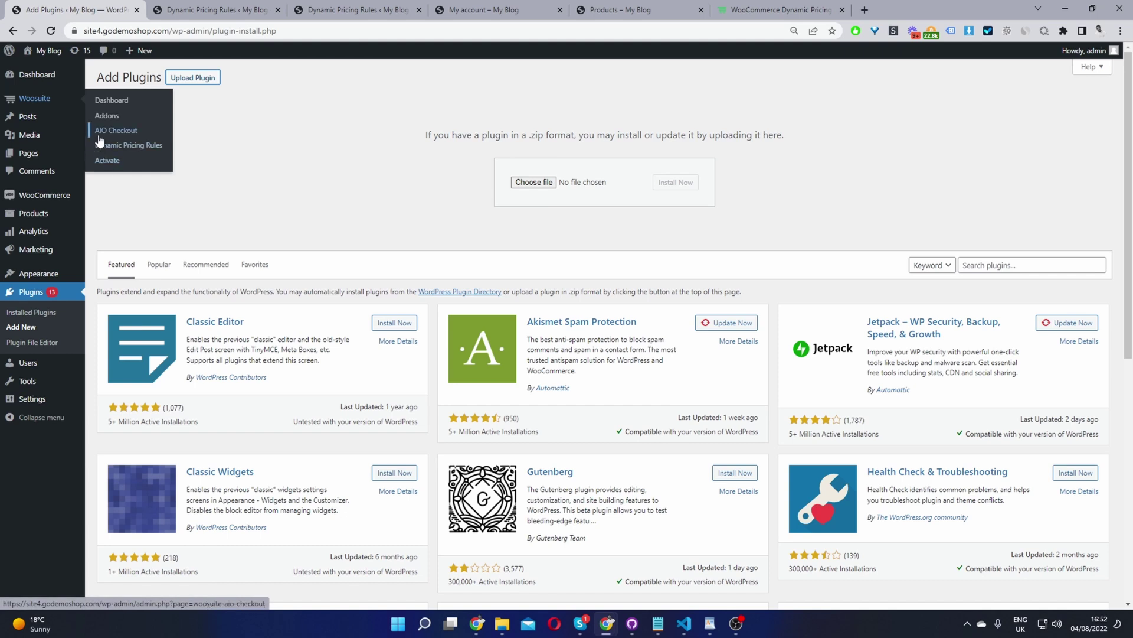
Step: Open Woosuite Addons in a new tab and go to the Dynamic Pricing & Discount Rules settings
middle_click(106, 116)
left_click(229, 18)
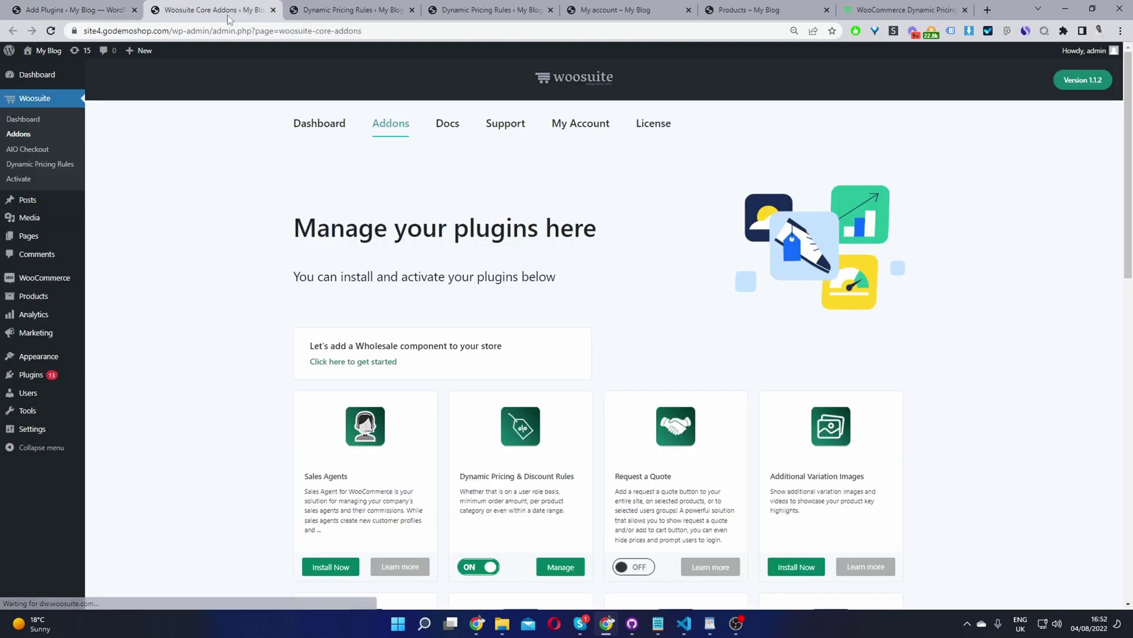
scroll(587, 286, "down", 4)
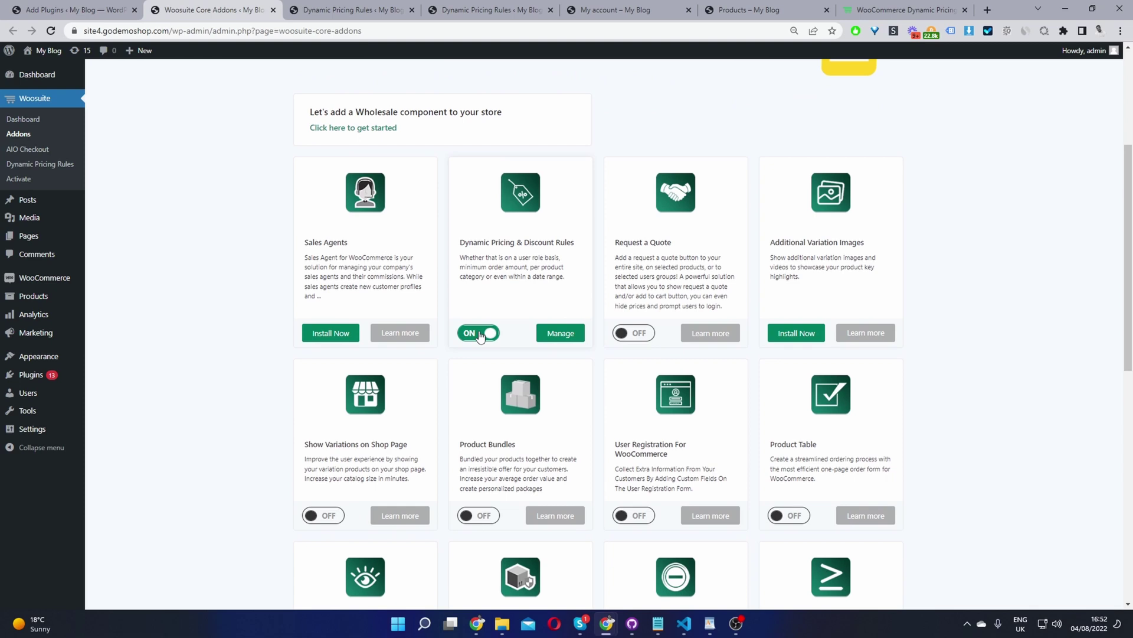
middle_click(570, 335)
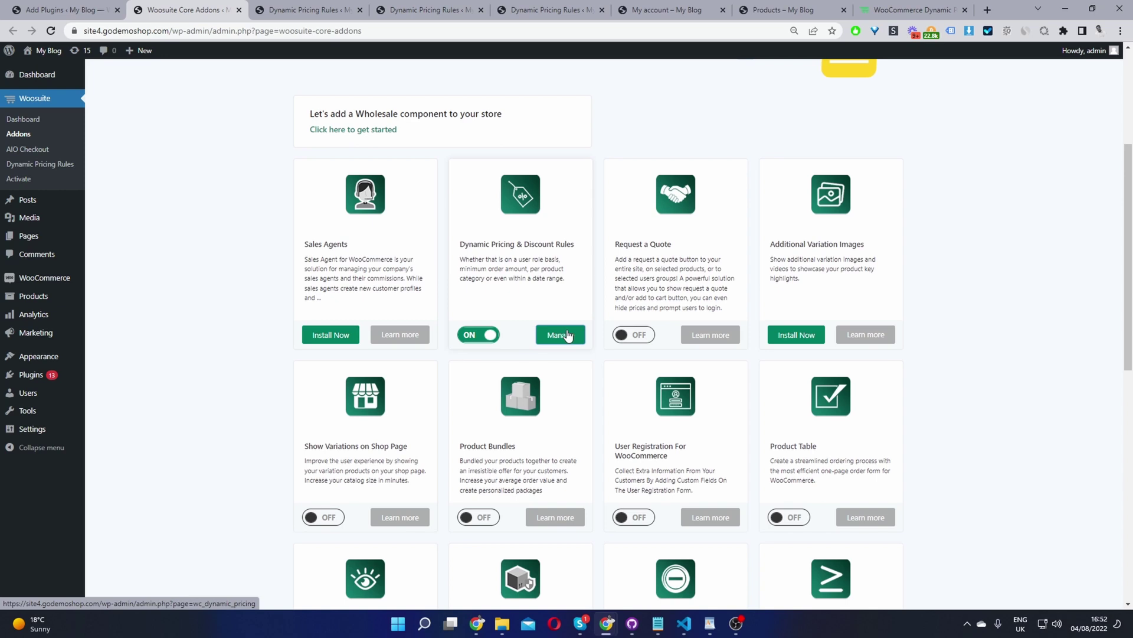
left_click(290, 10)
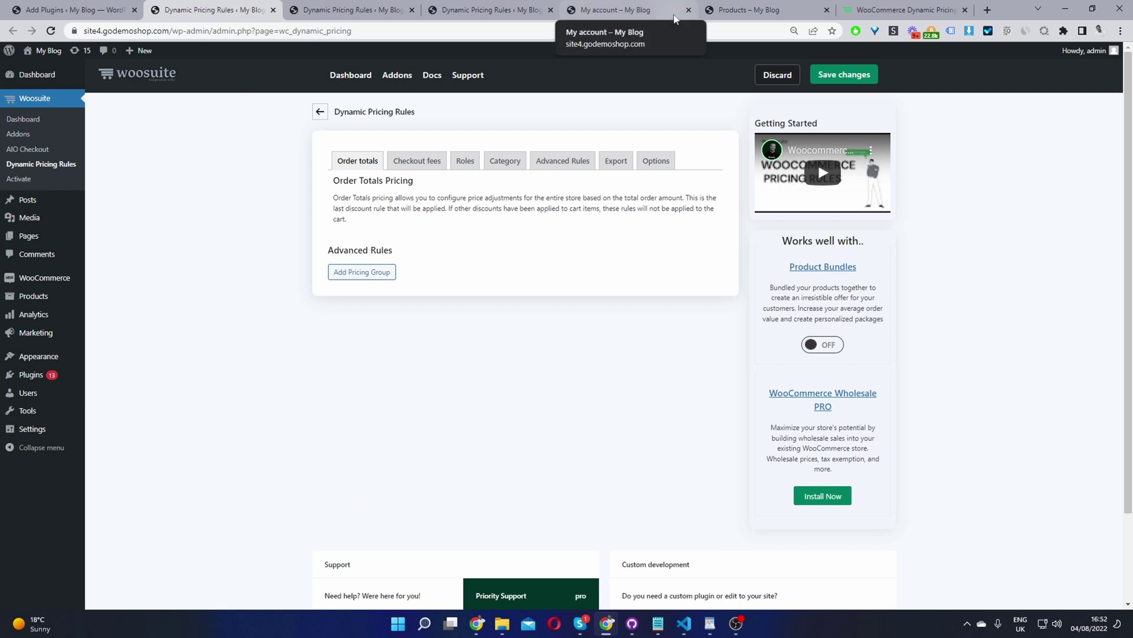
Step: Glance at the customer's My account orders tab
left_click(640, 6)
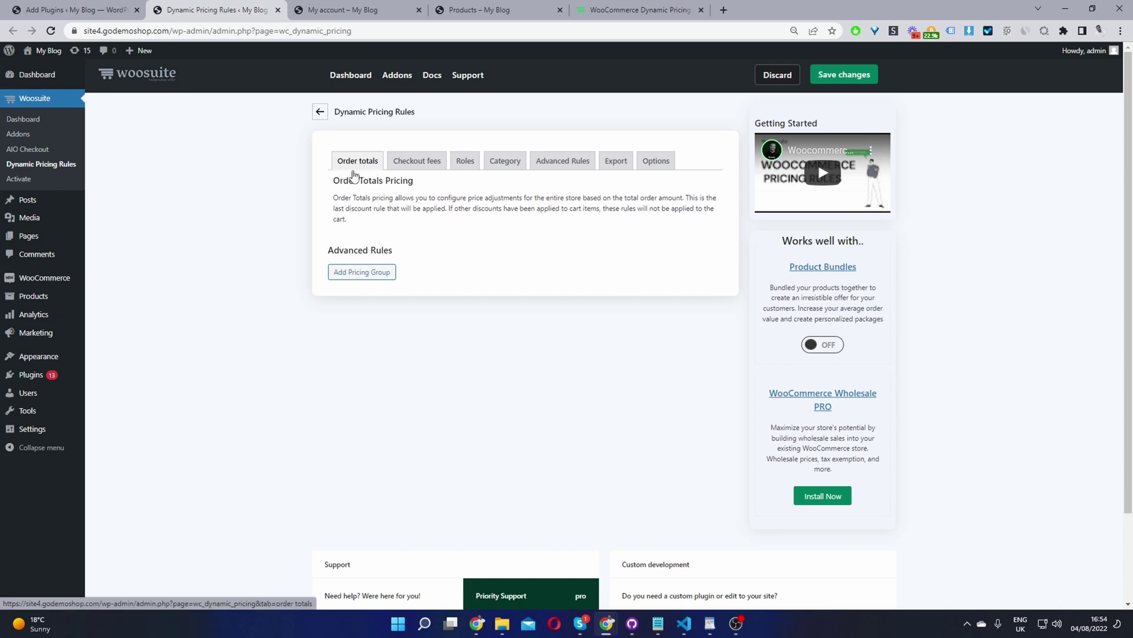
Step: Add a pricing group titled 'Spend over $100 fri', based on Cart Total, for first-time buyers only
left_click(367, 276)
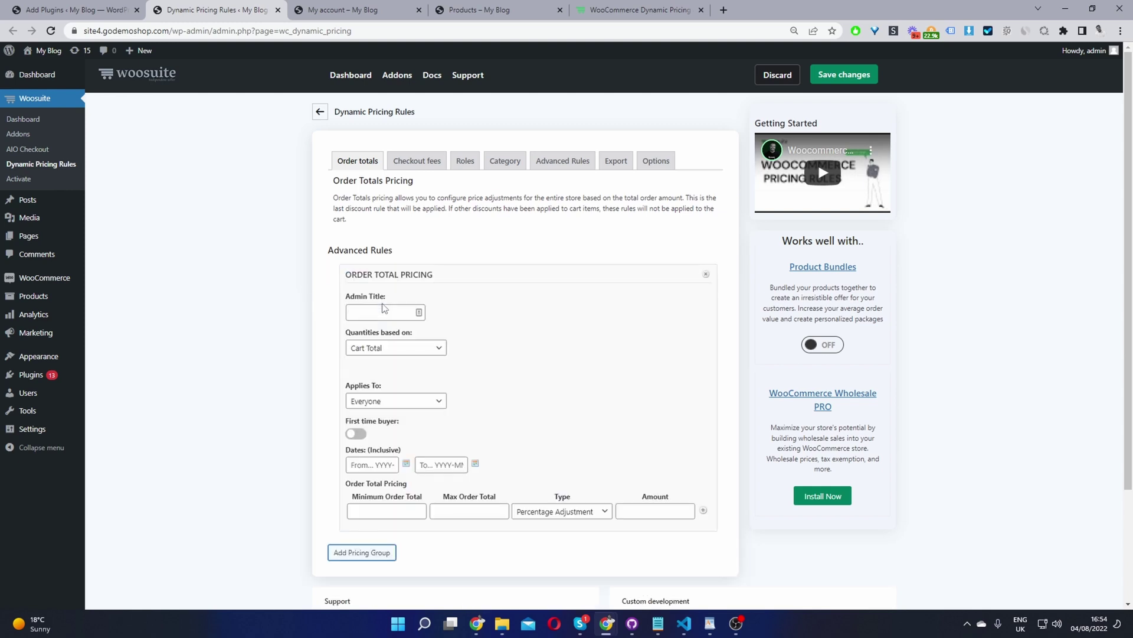
left_click(380, 308)
type("F")
key("BackSpace")
type("Spend over $100 fri")
left_click(391, 353)
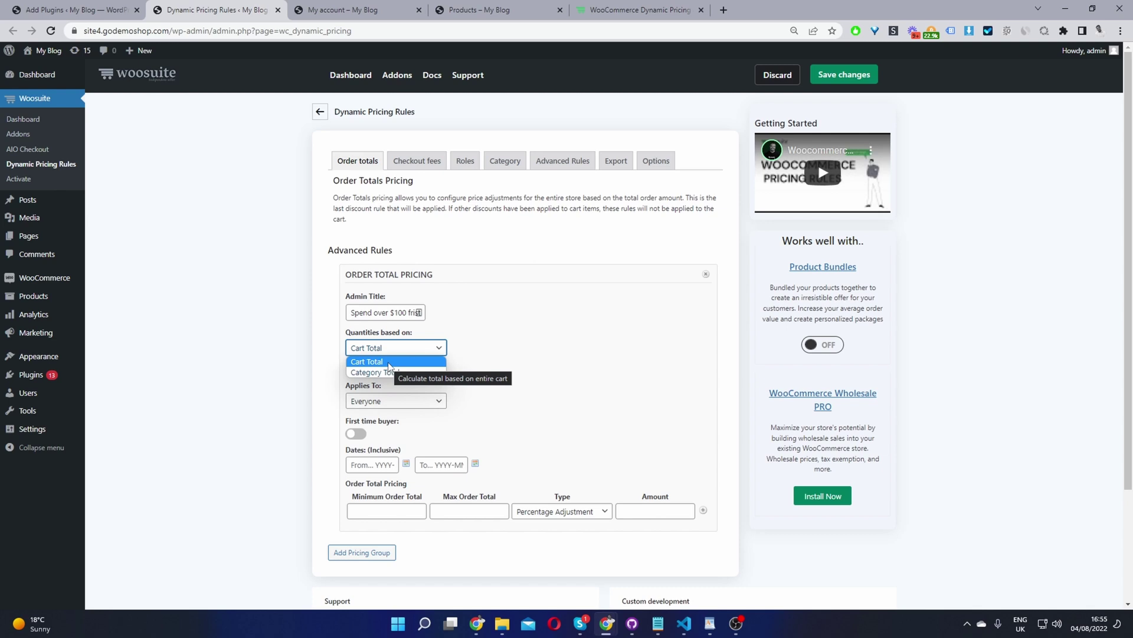
left_click(389, 362)
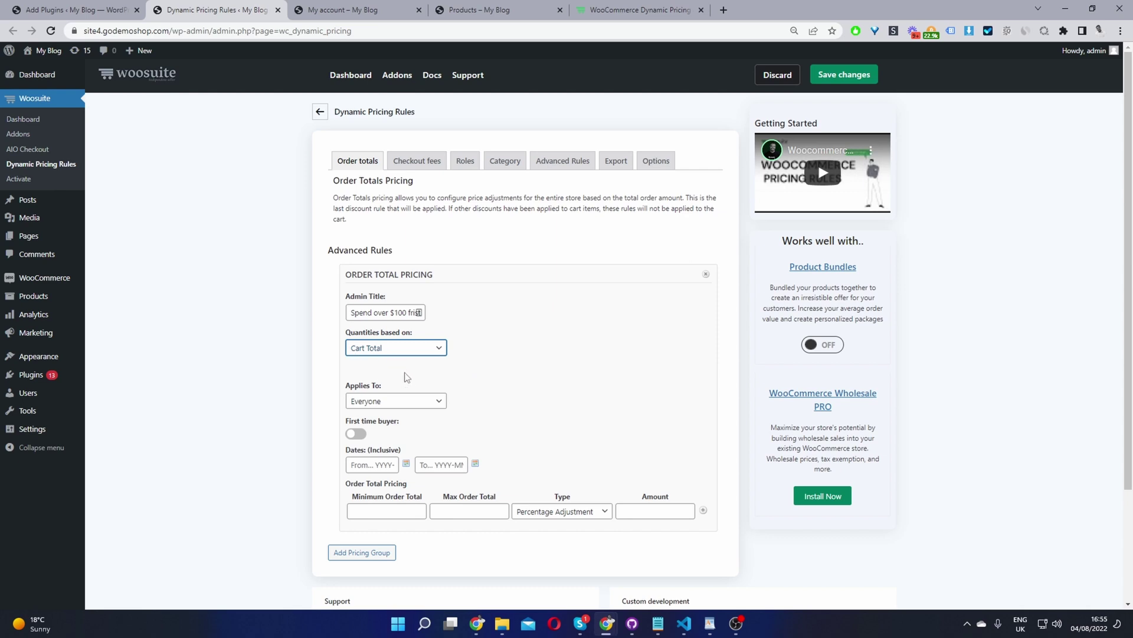
scroll(464, 393, "down", 1)
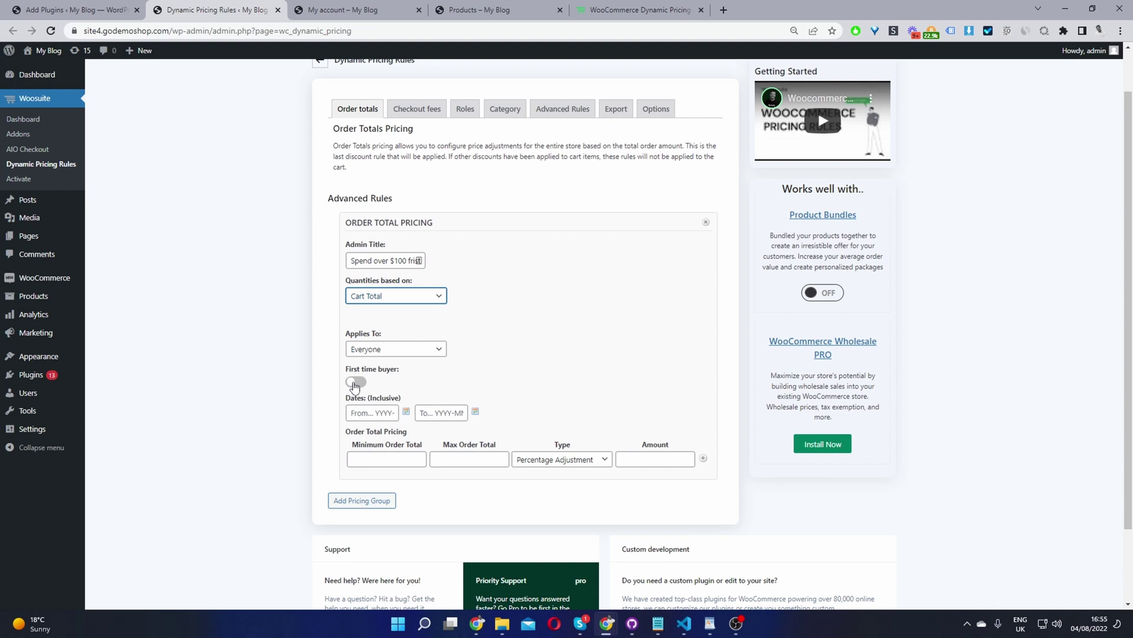
left_click(355, 383)
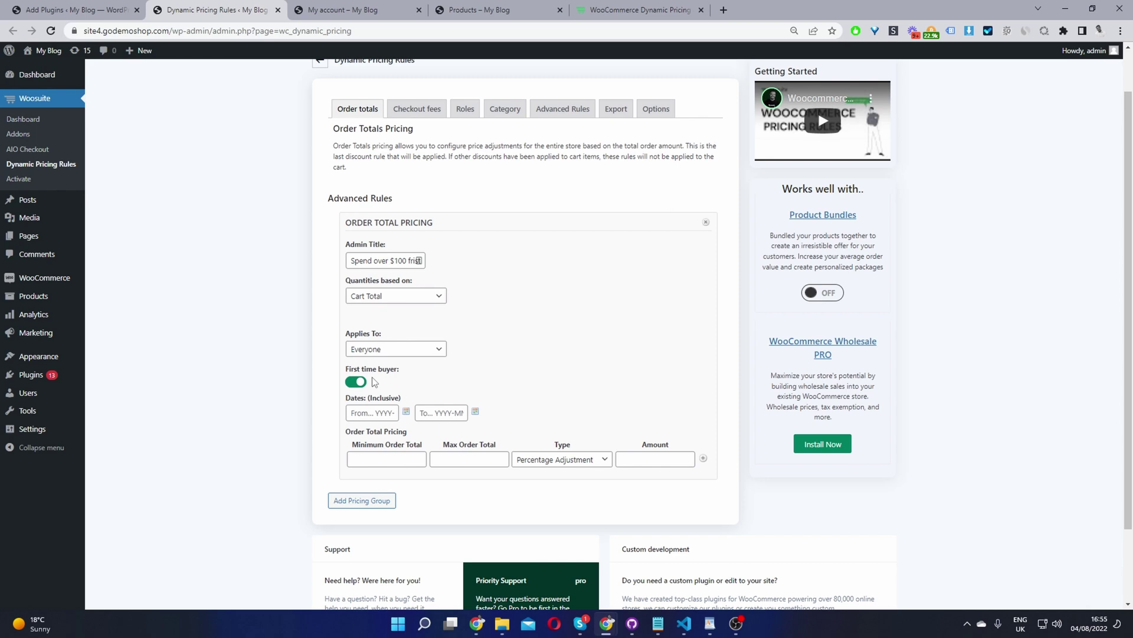
Step: Give the rule a minimum order total of 100 and a 10 percentage discount
left_click(397, 458)
type("100")
left_click(450, 460)
type("1")
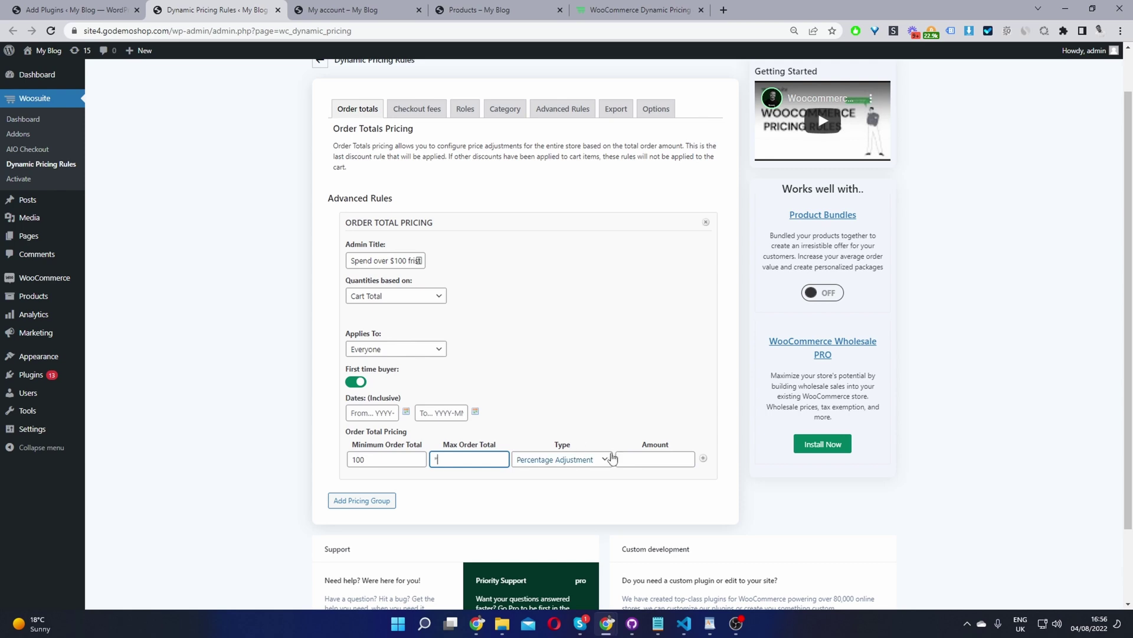
left_click(623, 462)
type("10")
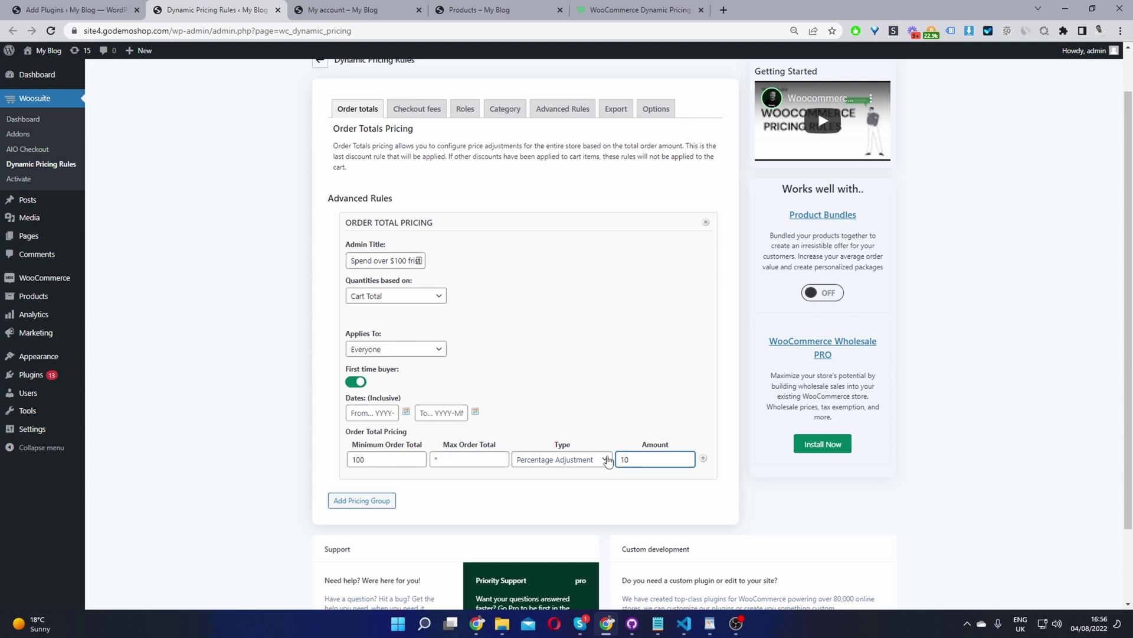
left_click_drag(384, 462, 347, 461)
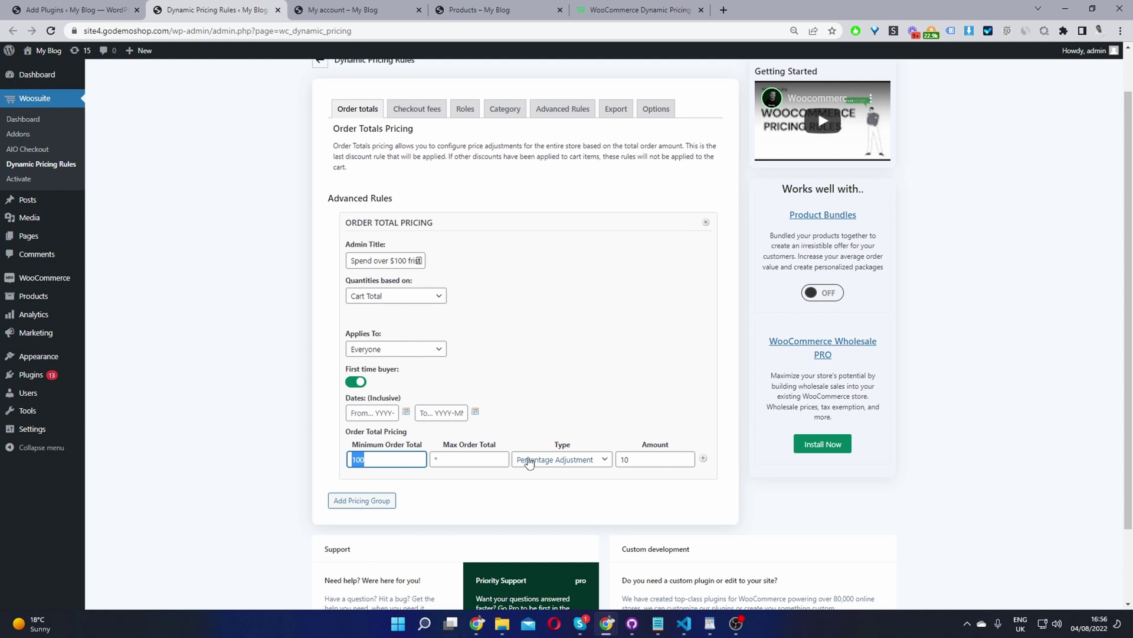
left_click_drag(627, 462, 601, 464)
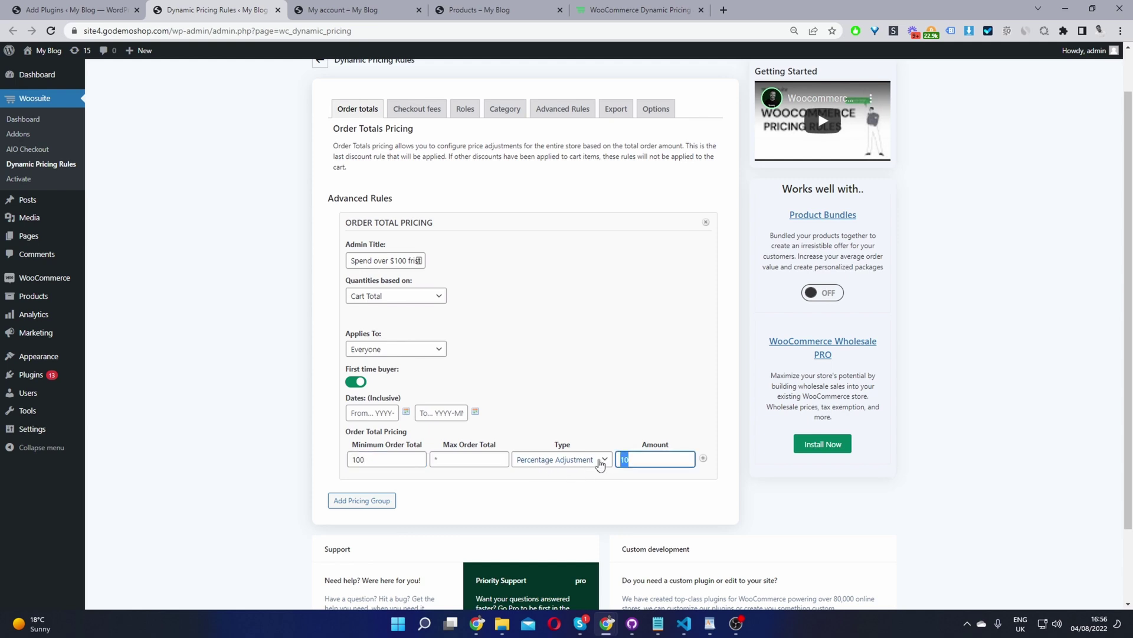
Step: Save the order-total pricing rule and switch to the shop page
scroll(688, 431, "up", 2)
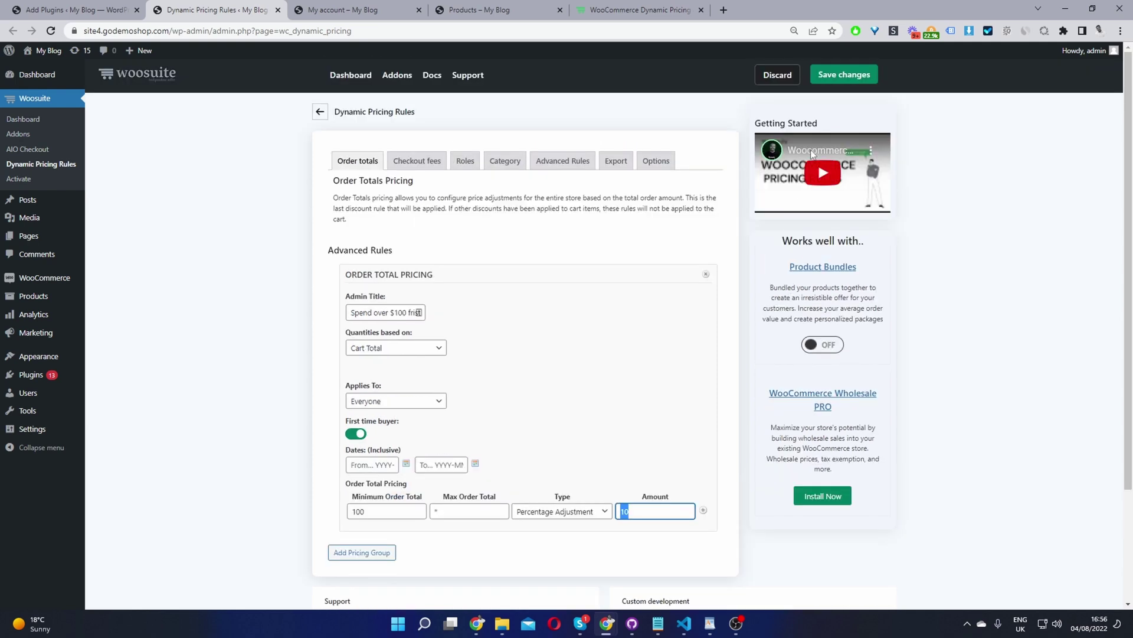
left_click(841, 87)
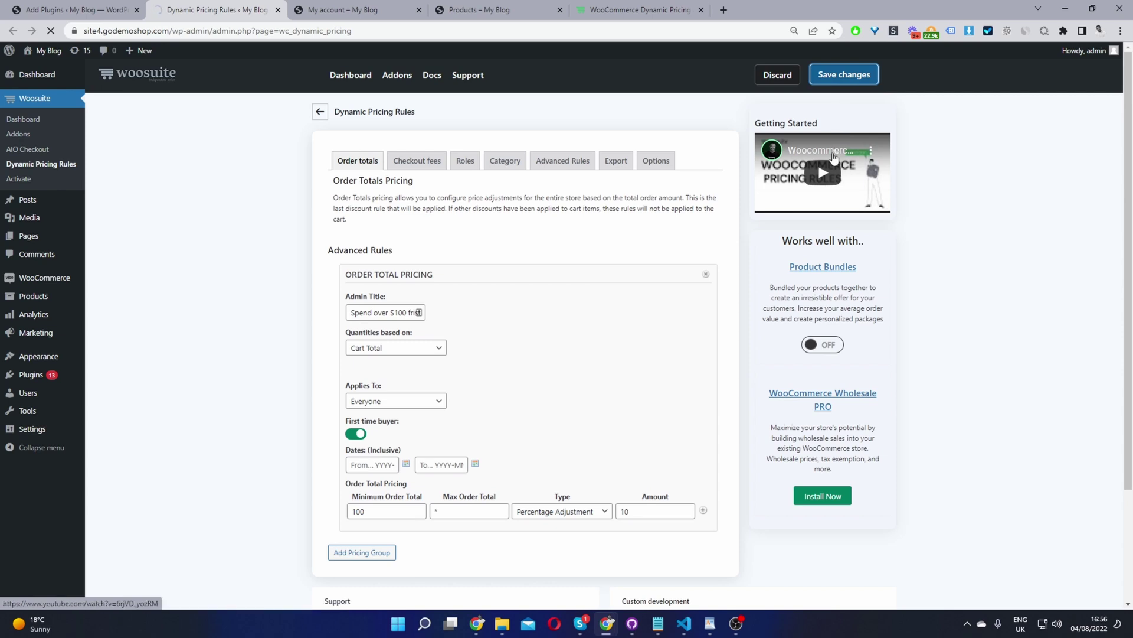
left_click(493, 8)
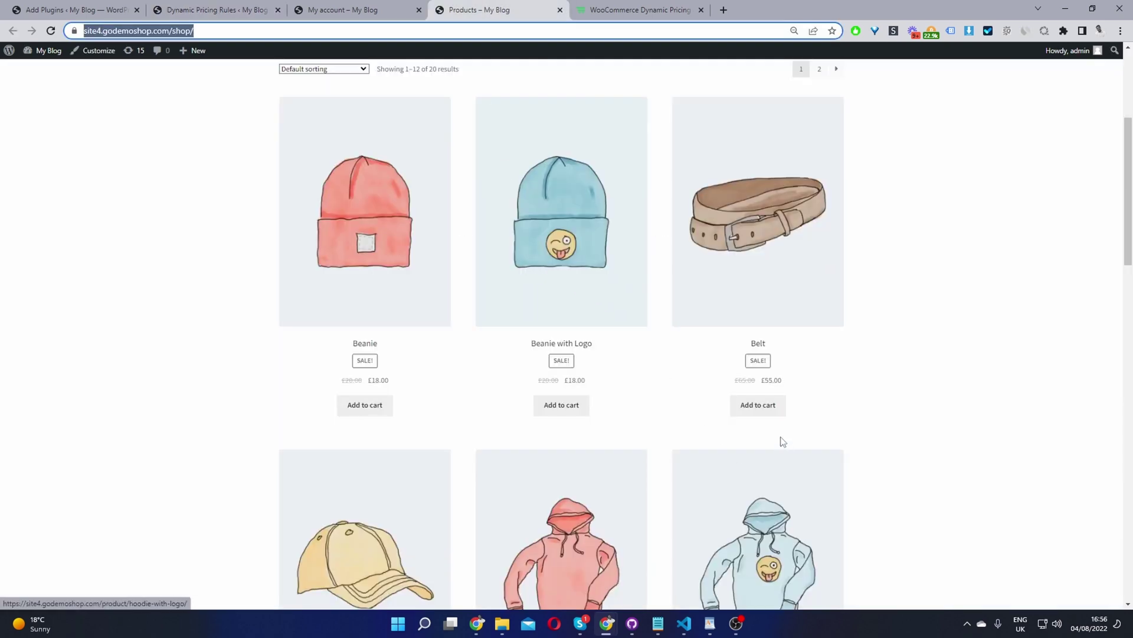
Step: Add another Belt and check out, confirming Belt × 3 totals £165.00 undiscounted
left_click(757, 406)
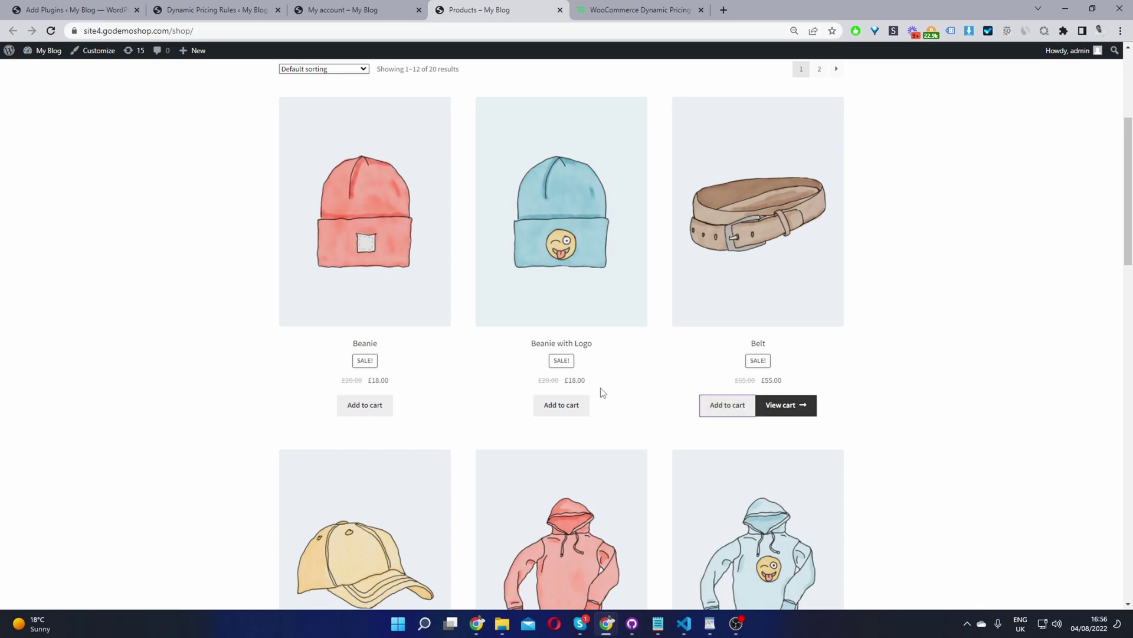
scroll(770, 407, "up", 4)
mouse_move(785, 148)
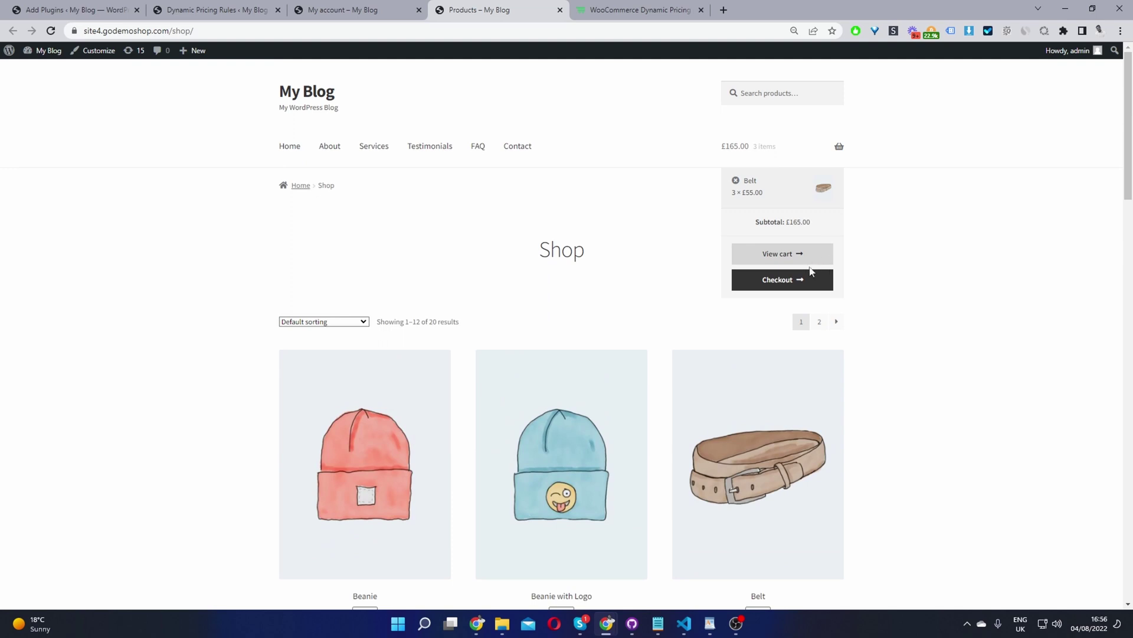
left_click(806, 285)
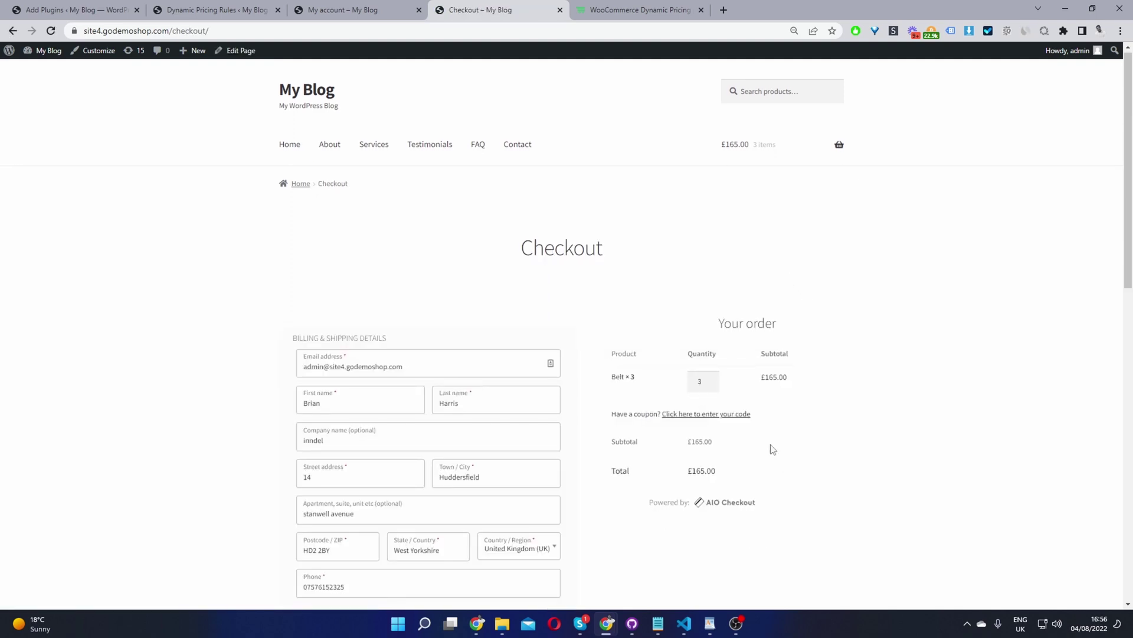
scroll(765, 436, "down", 1)
scroll(762, 435, "down", 9)
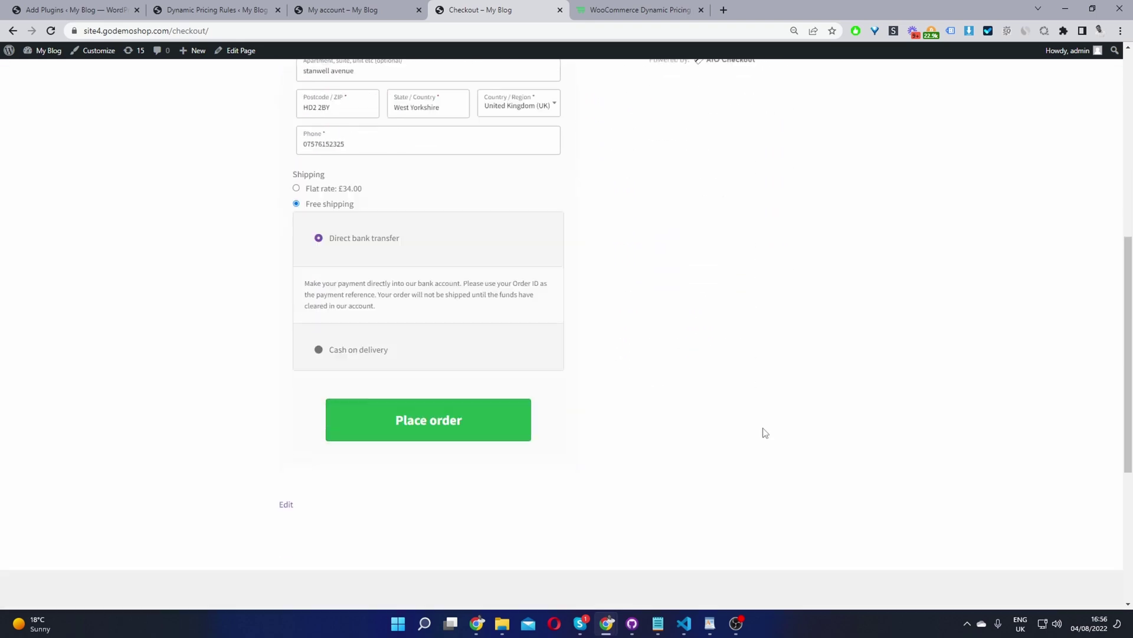
scroll(749, 425, "up", 4)
scroll(736, 425, "up", 3)
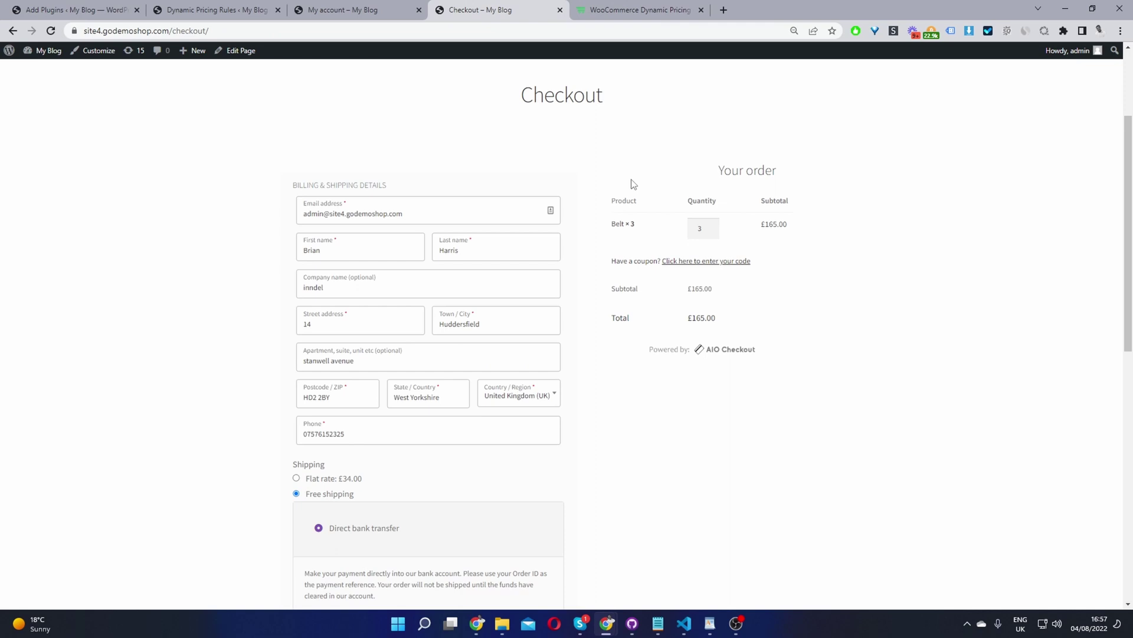
Step: Load the shop in a private guest window and check out the £105.00 cart of two hoodies and an album
key("ctrl+shift+n")
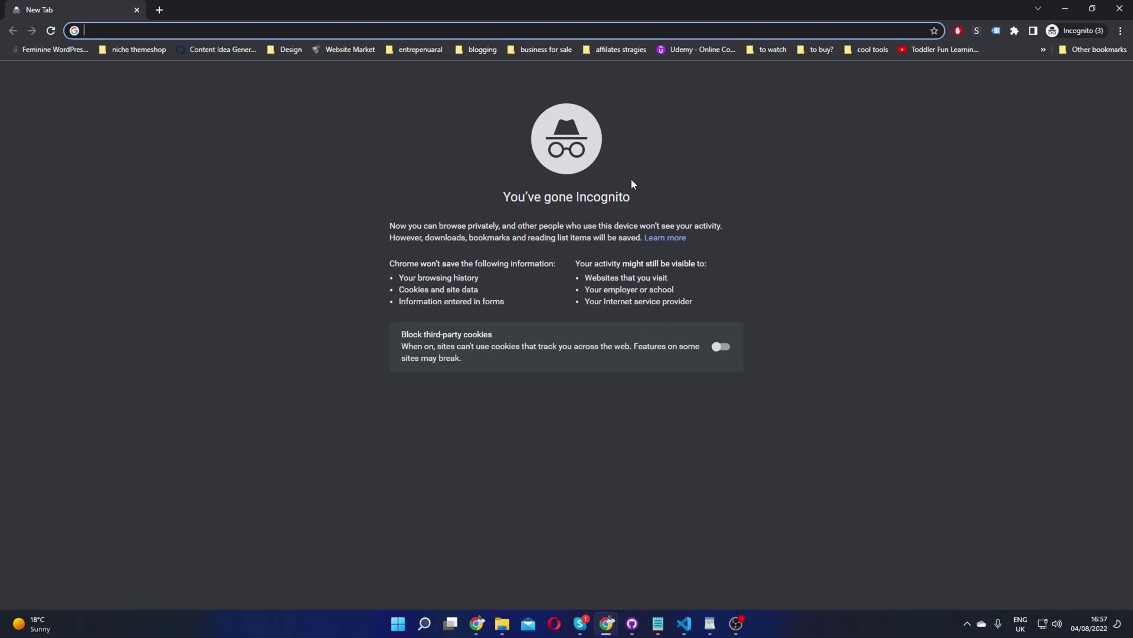
type("site4.godemoshop.com/shop/")
key("Return")
scroll(634, 184, "down", 4)
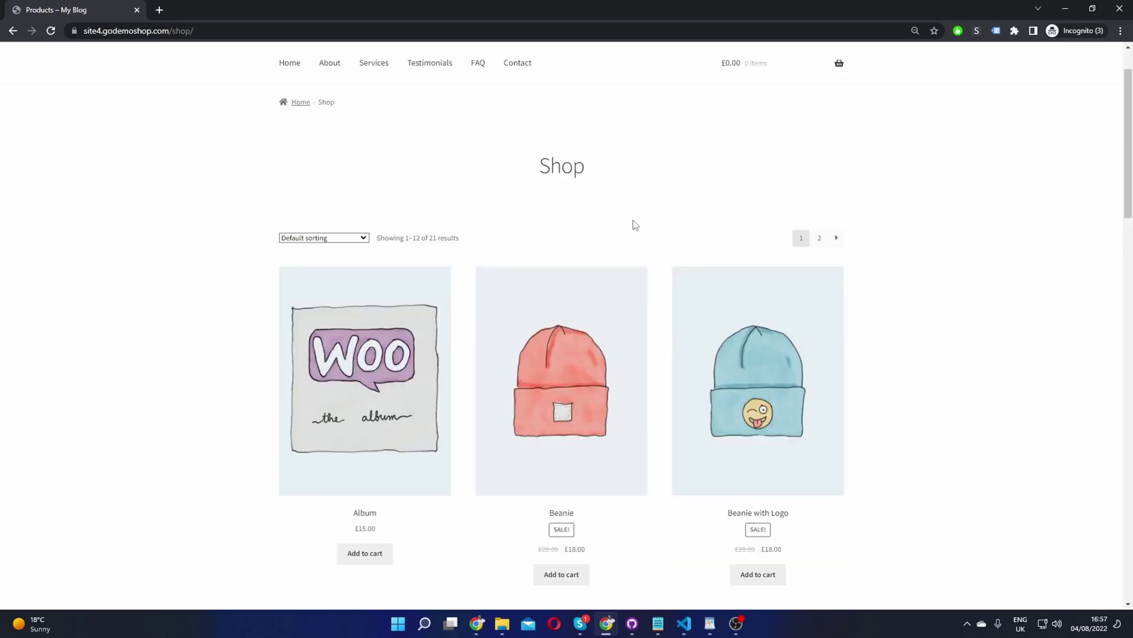
scroll(612, 324, "down", 1)
scroll(559, 341, "down", 10)
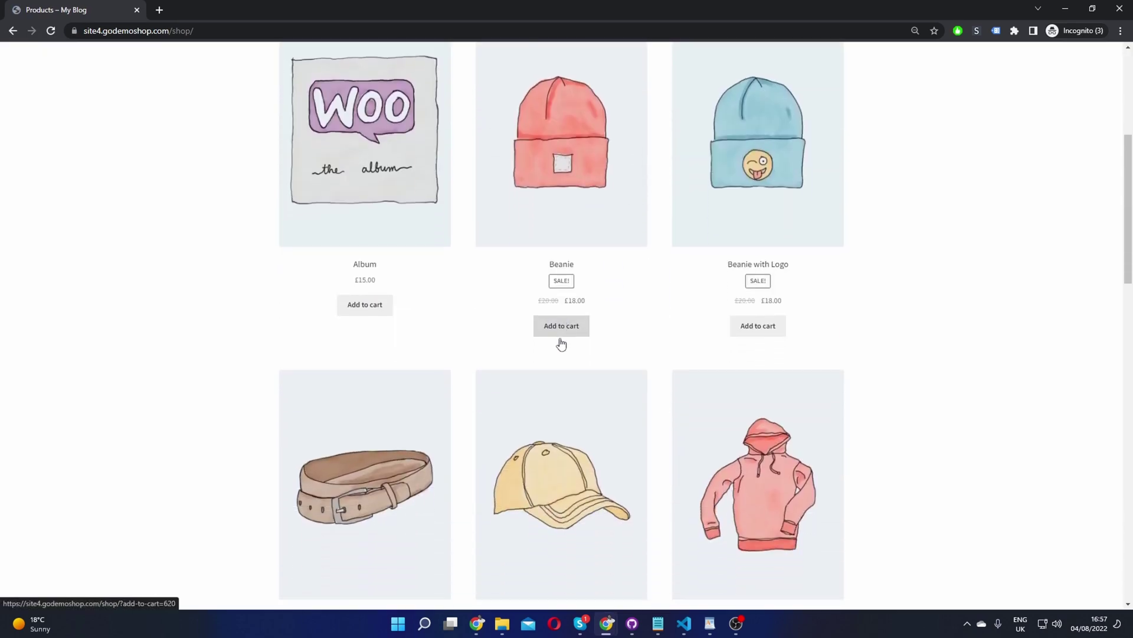
scroll(384, 346, "up", 9)
scroll(363, 266, "up", 6)
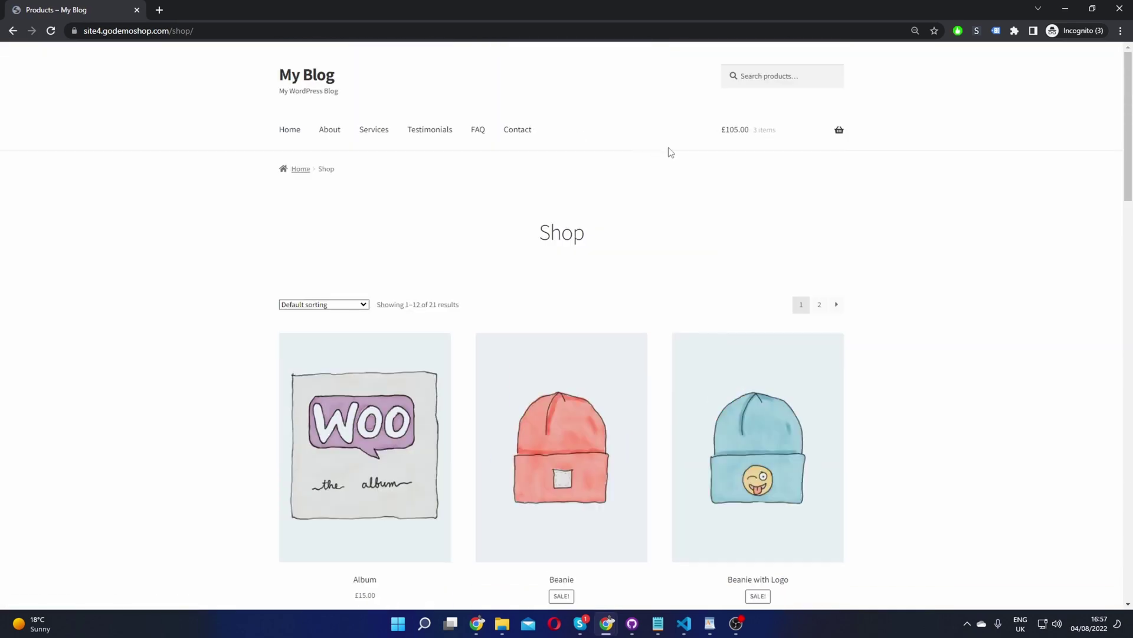
mouse_move(734, 131)
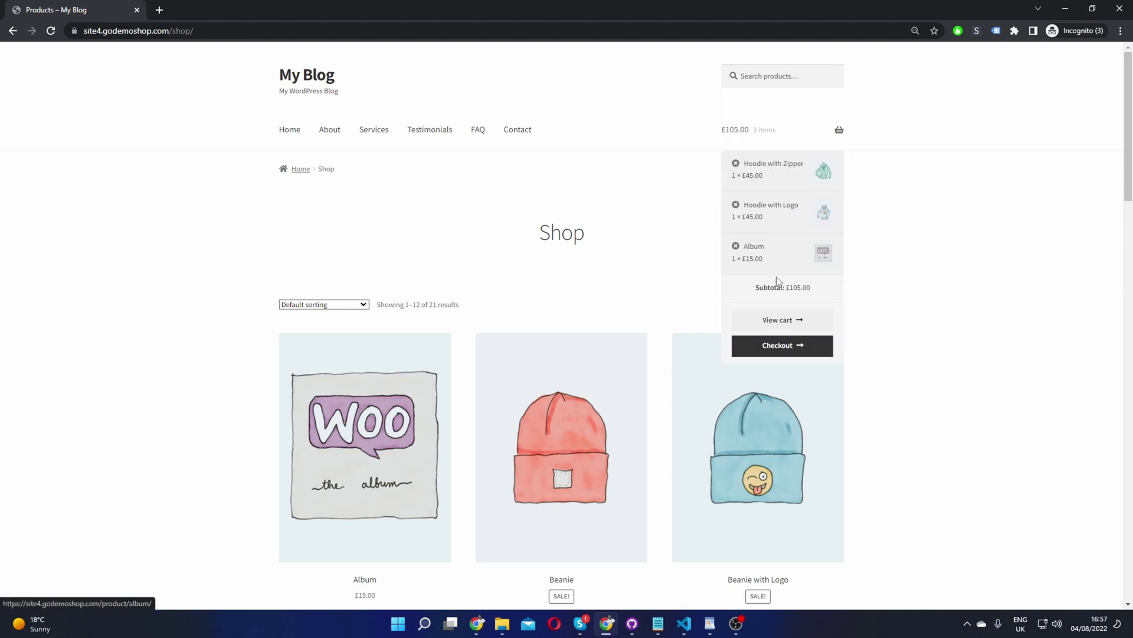
left_click(782, 345)
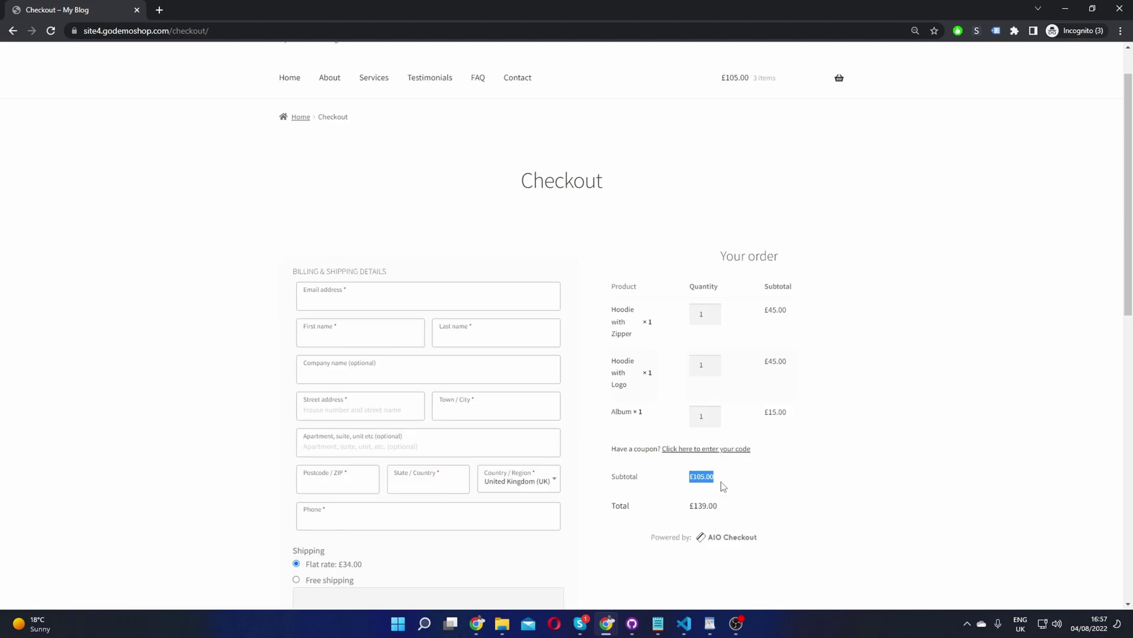
Step: Enter a new guest's e-mail at checkout and confirm the discounted £94.50 subtotal and £128.50 total
left_click(458, 303)
left_click(461, 263)
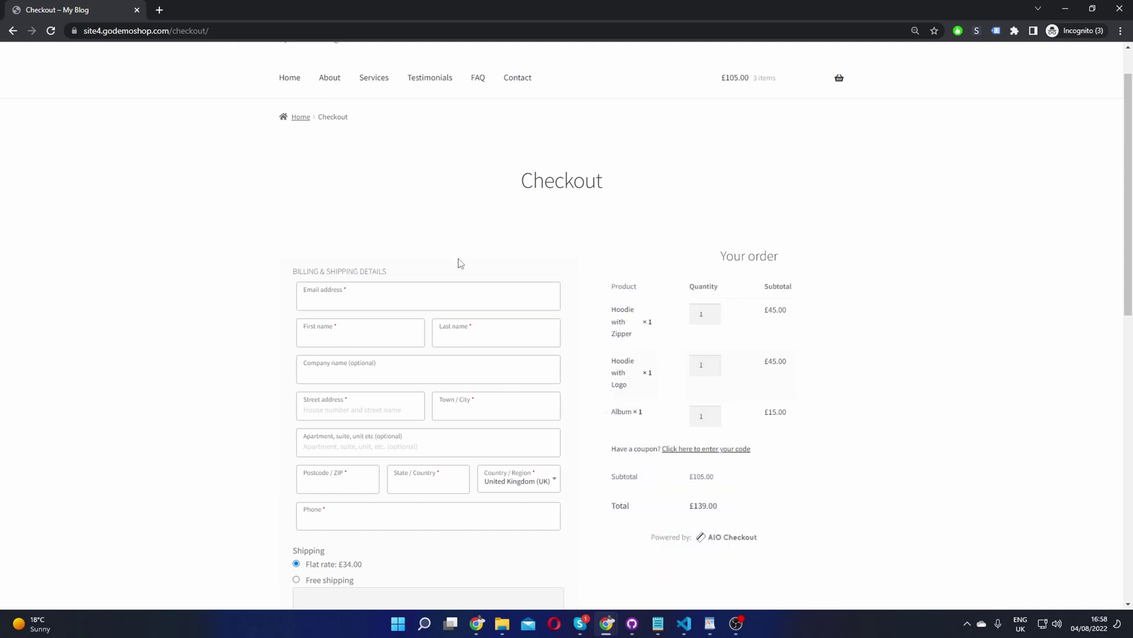
left_click(437, 295)
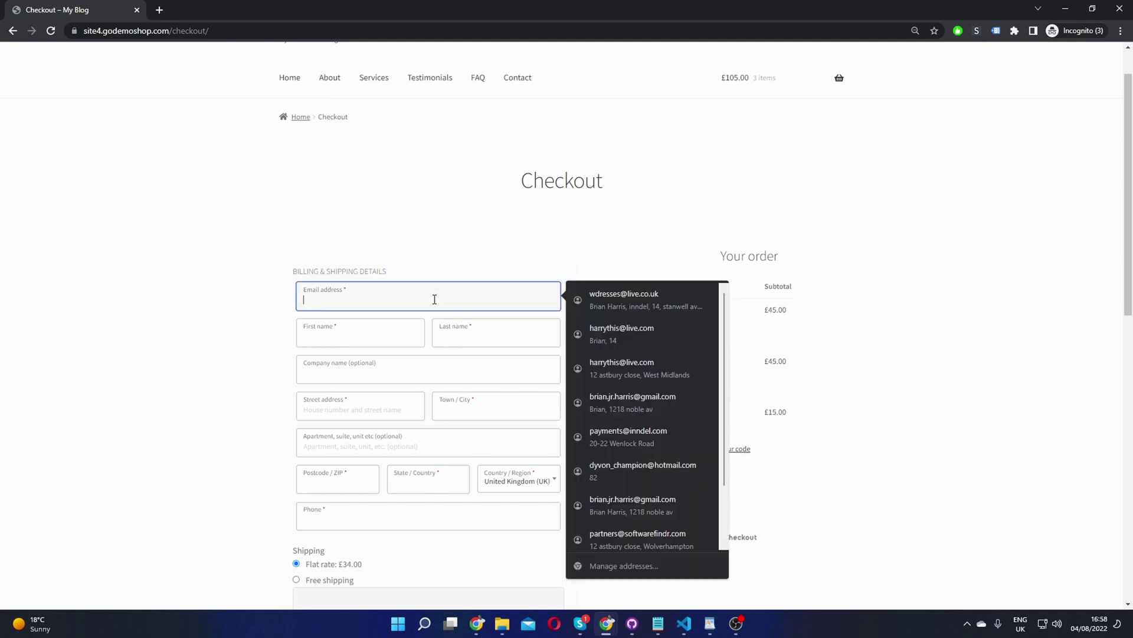
type("ttest")
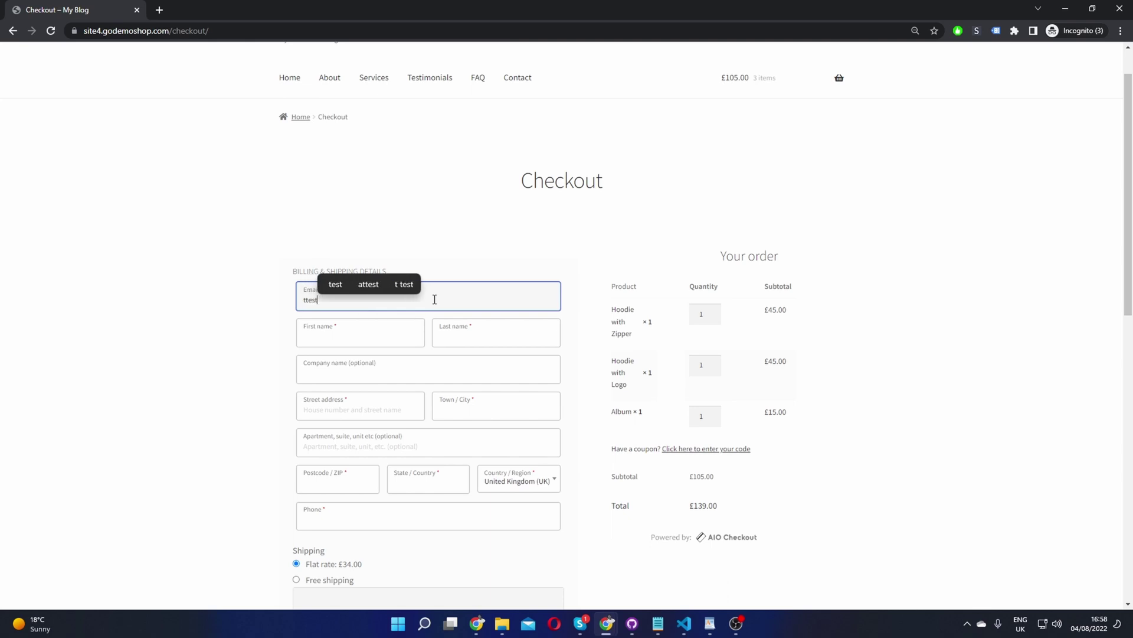
type("@test.com")
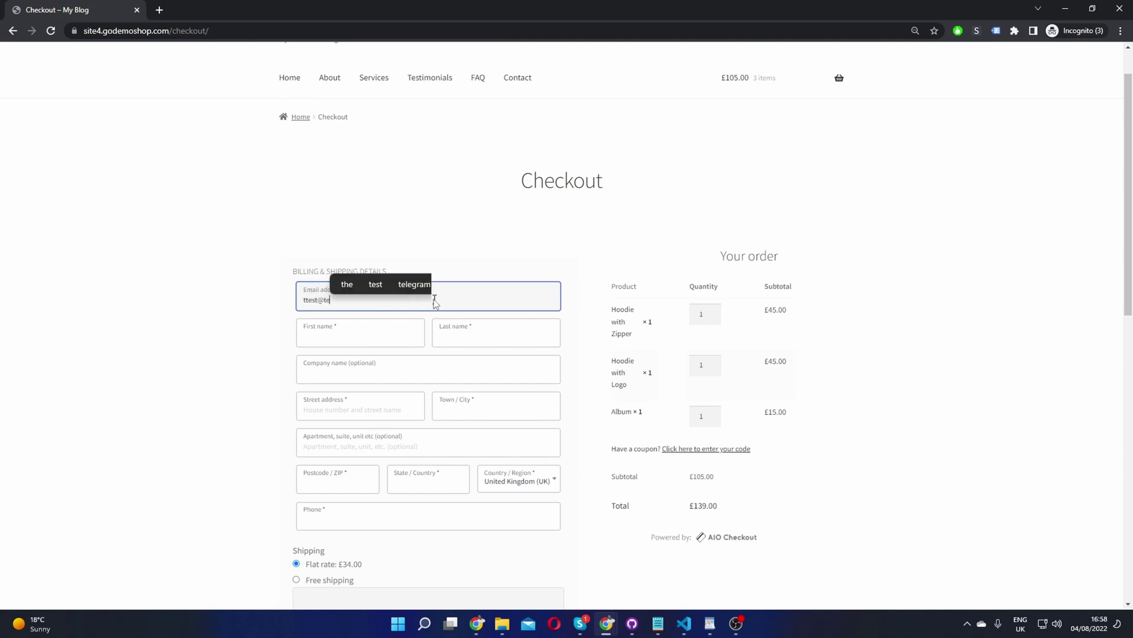
left_click(500, 219)
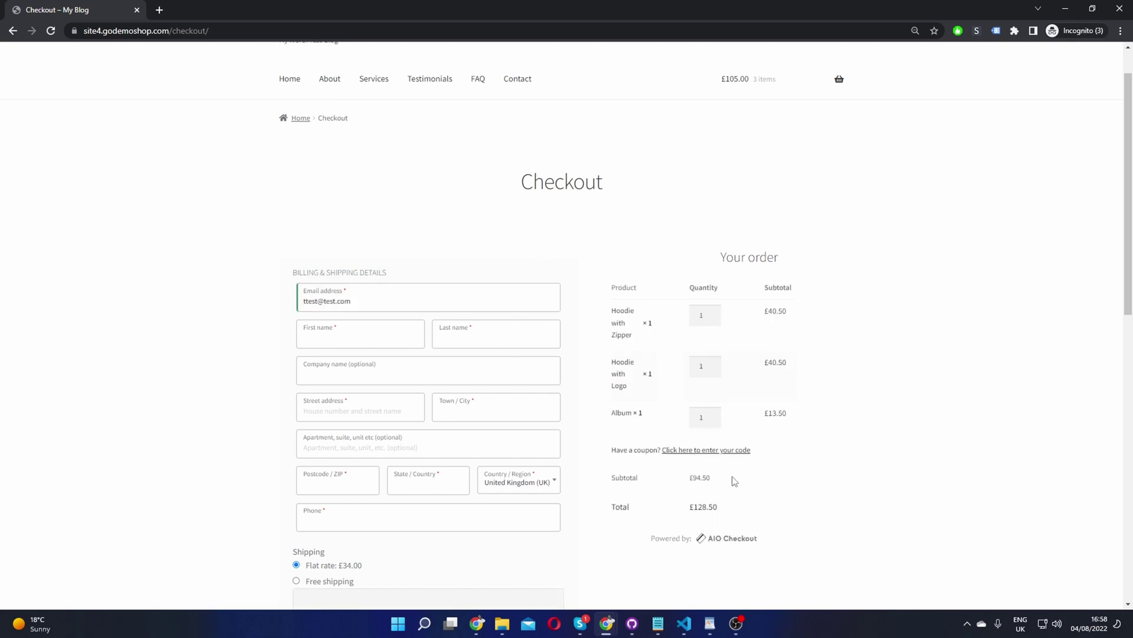
left_click_drag(711, 480, 691, 480)
left_click(568, 391)
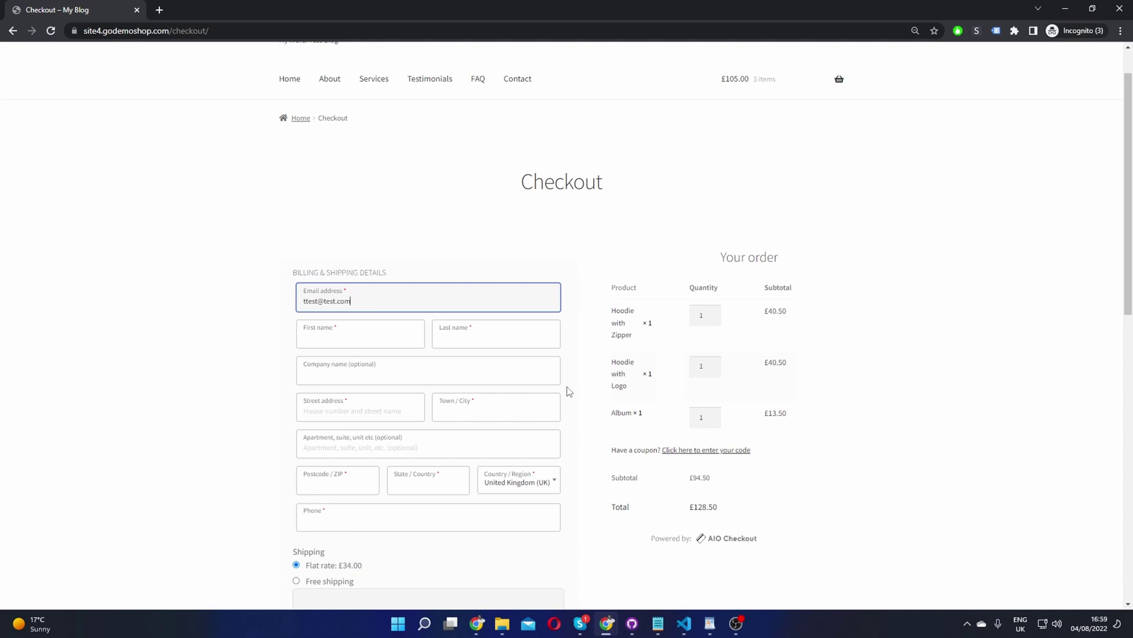